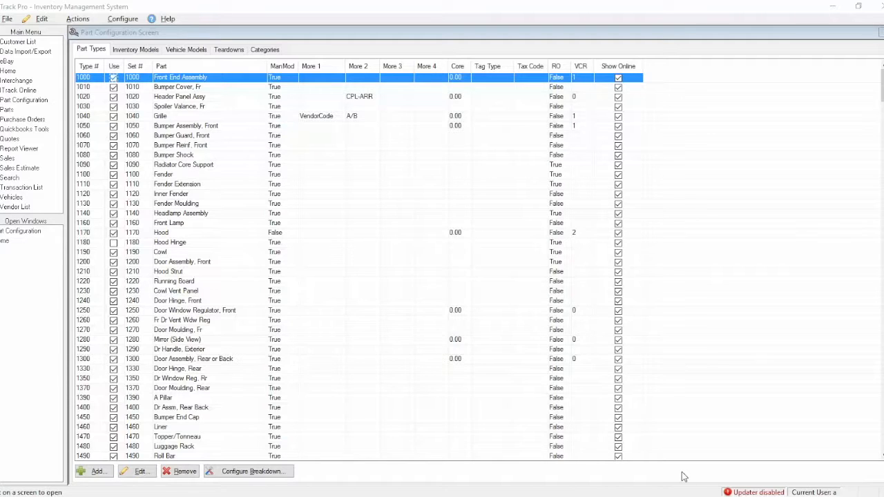
Step: Examine the fields of the form for adding a part type, including vehicle cost ratio and online visibility, without adding anything
click(105, 35)
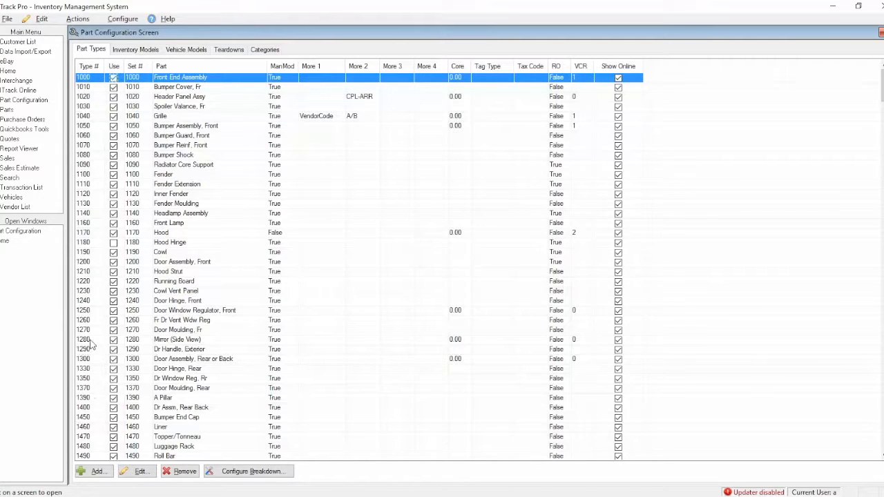
click(95, 471)
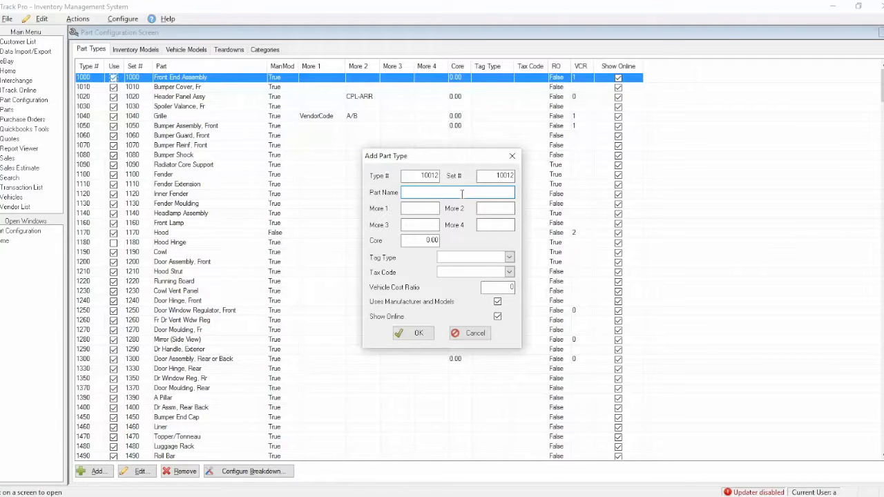
key(Tab)
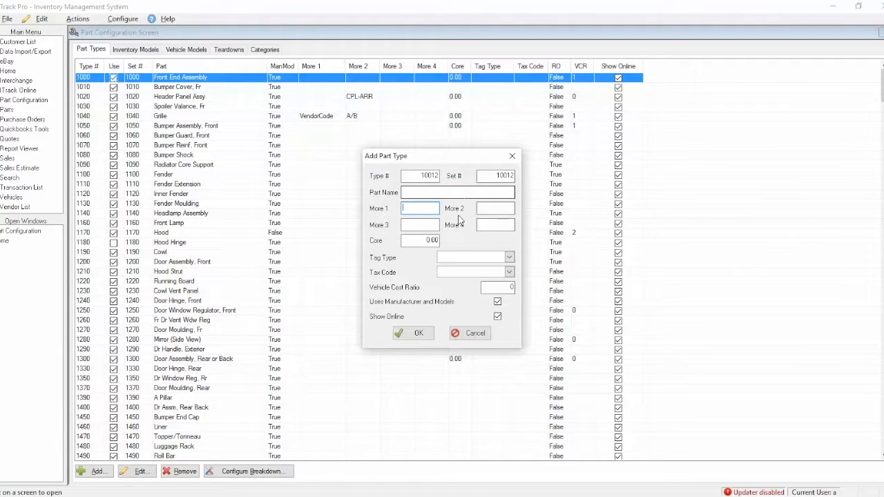
click(500, 288)
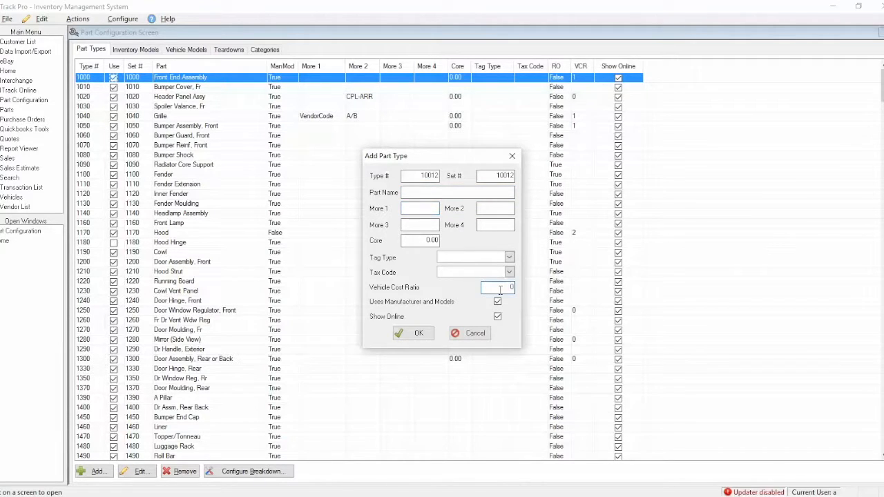
double_click(500, 288)
key(Tab)
key(Tab)
double_click(501, 289)
key(Tab)
key(Tab)
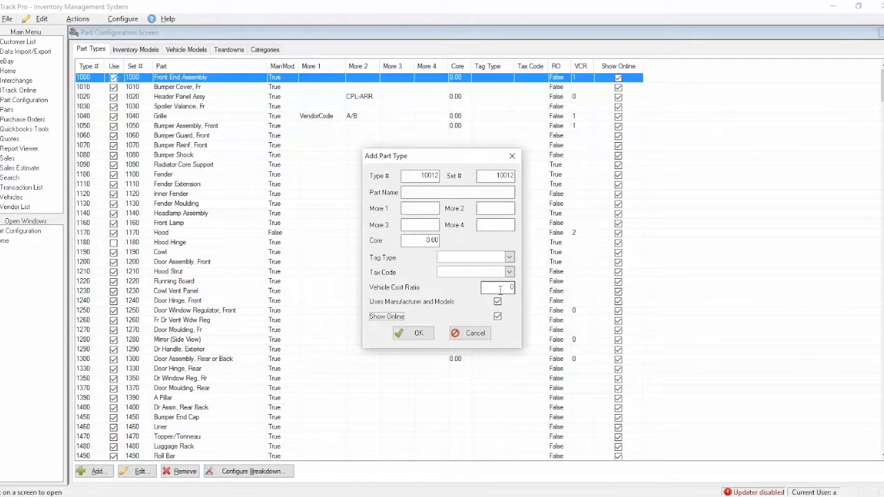
click(473, 333)
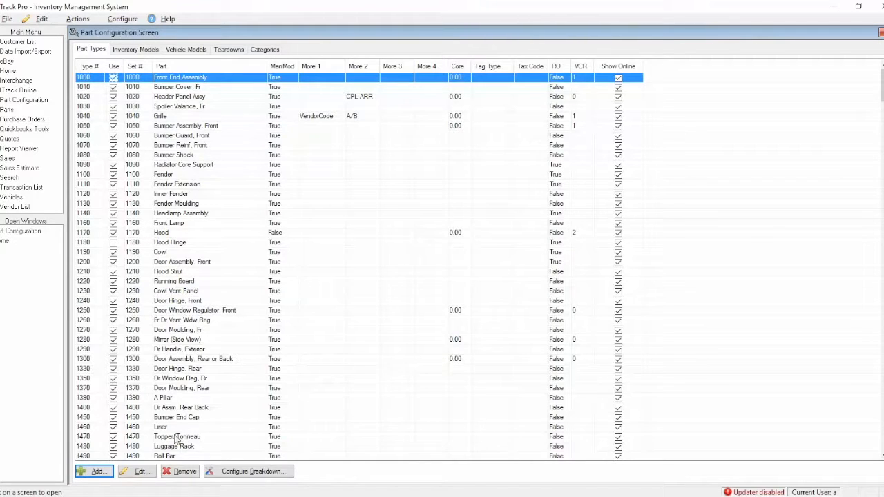
Step: Review the settings of the Engine Assembly part type 3000 in its edit form and close it with no changes
scroll(176, 439, down, 10)
scroll(176, 438, down, 20)
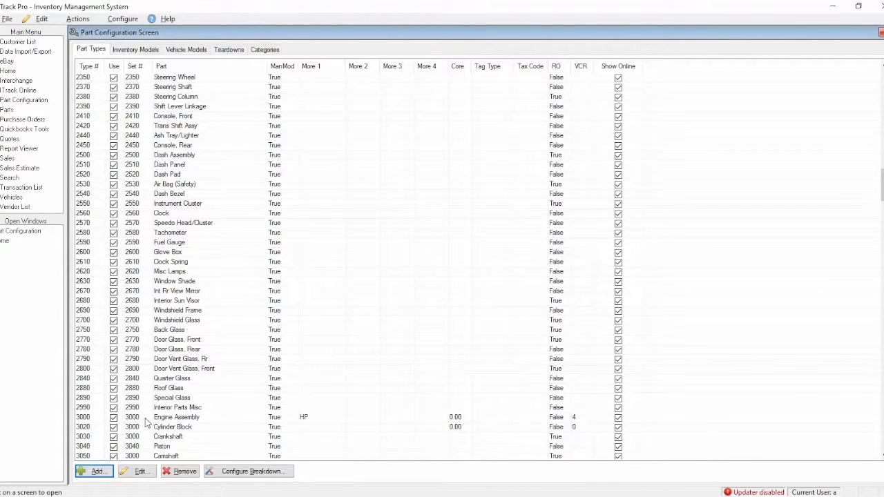
click(150, 421)
click(140, 471)
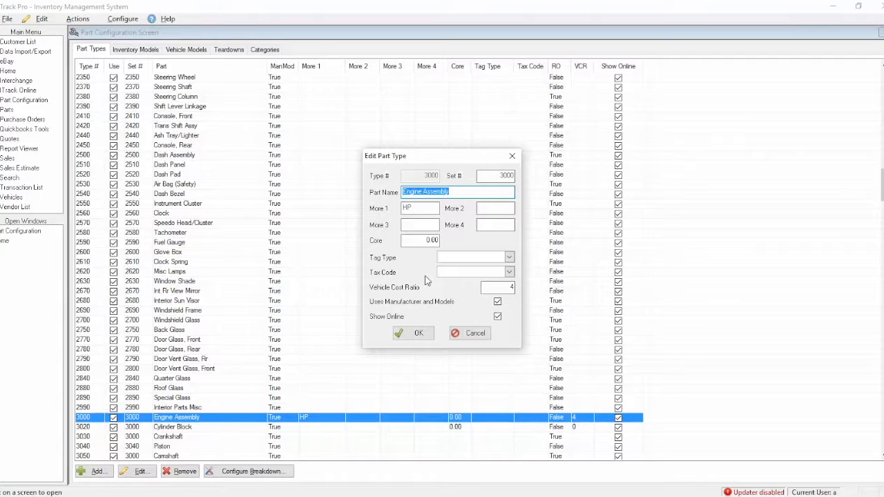
click(415, 334)
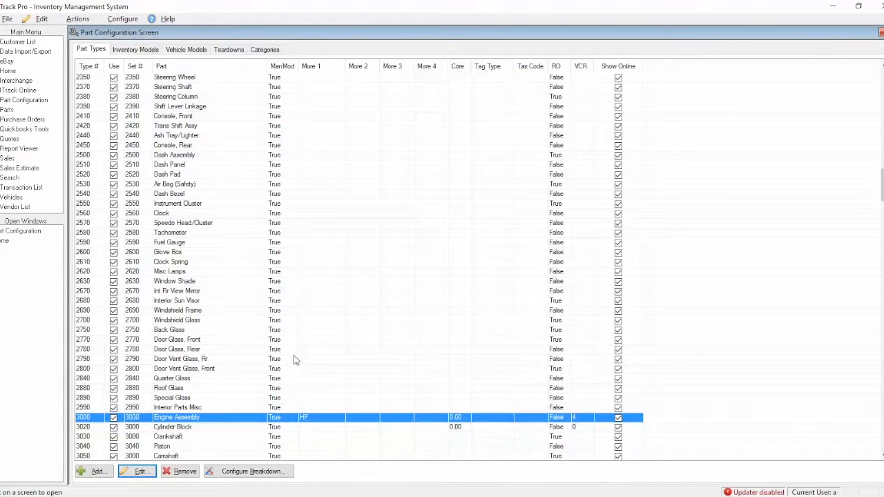
Step: Toggle the Use setting of the Interior Parts Misc part type off and back on
click(117, 408)
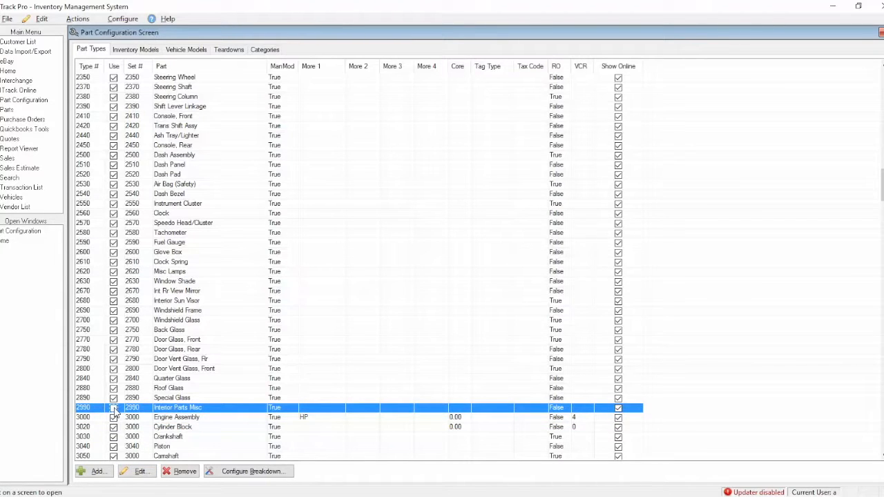
click(114, 408)
click(116, 410)
Step: Show the inventory models for the Engine Assembly part type made by CUMMINS
click(142, 50)
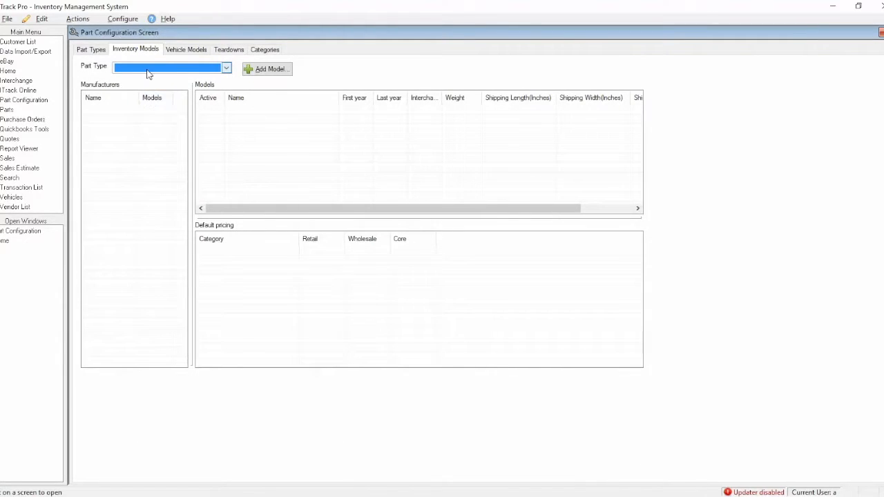
click(147, 69)
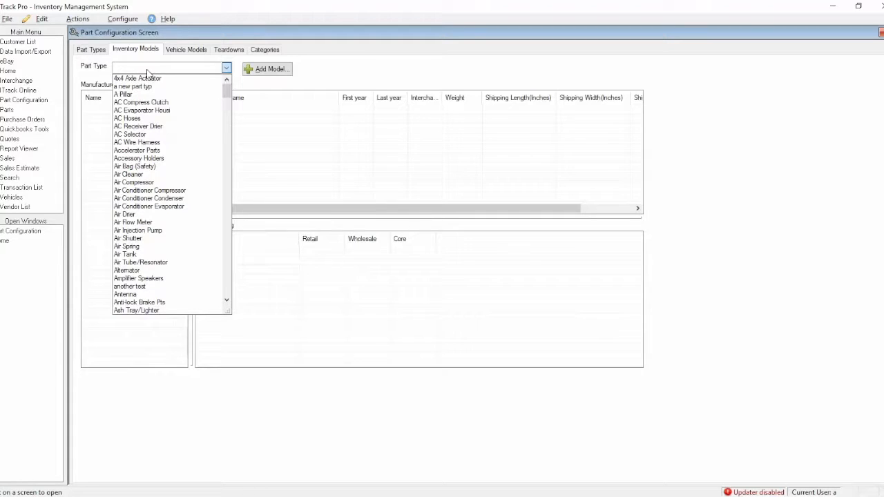
text(en)
key(Return)
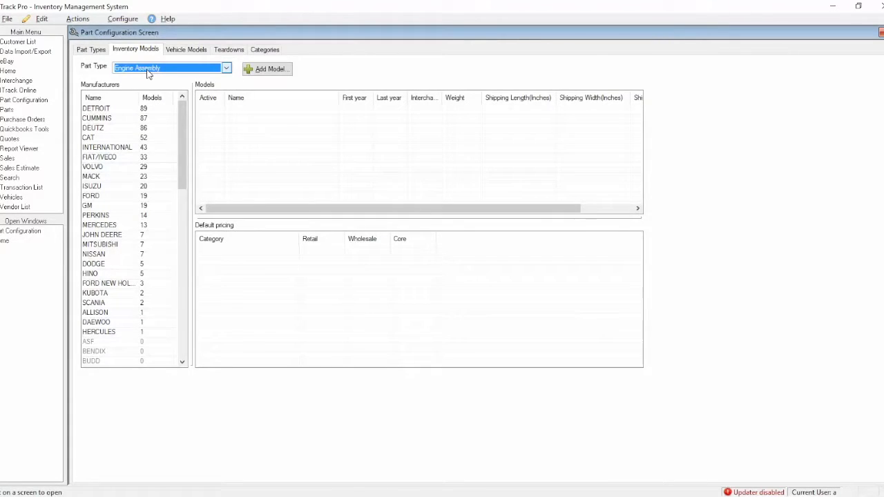
click(124, 122)
click(124, 119)
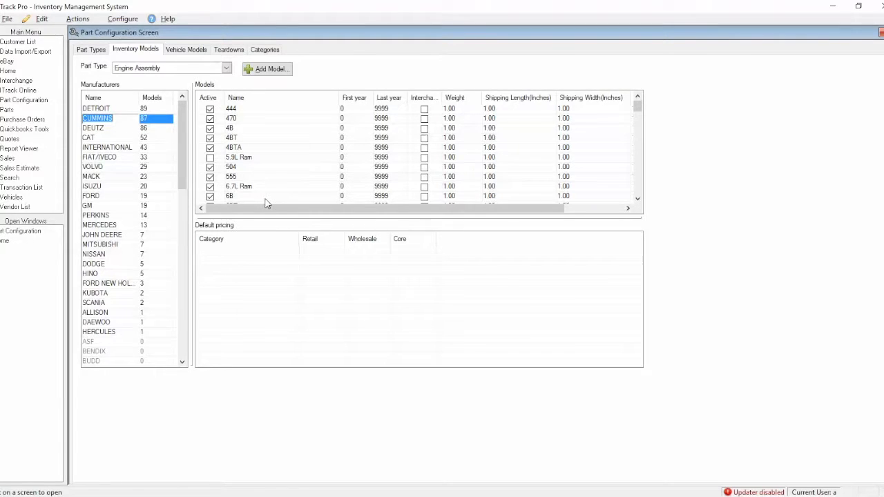
key(BackSpace)
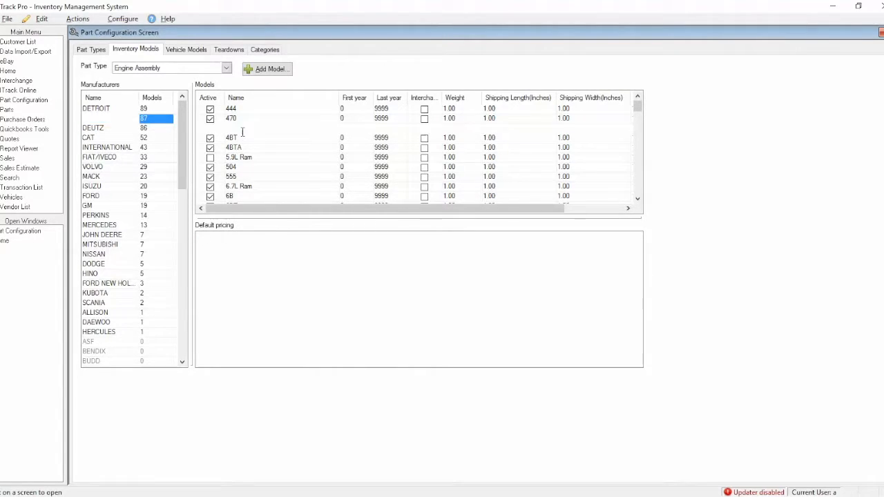
Step: Deactivate the 4B engine model in the CUMMINS model list
click(243, 131)
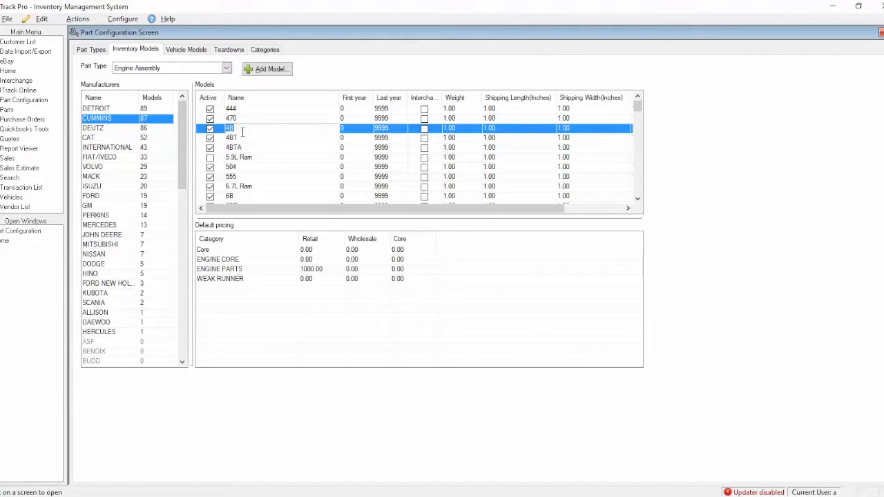
key(Tab)
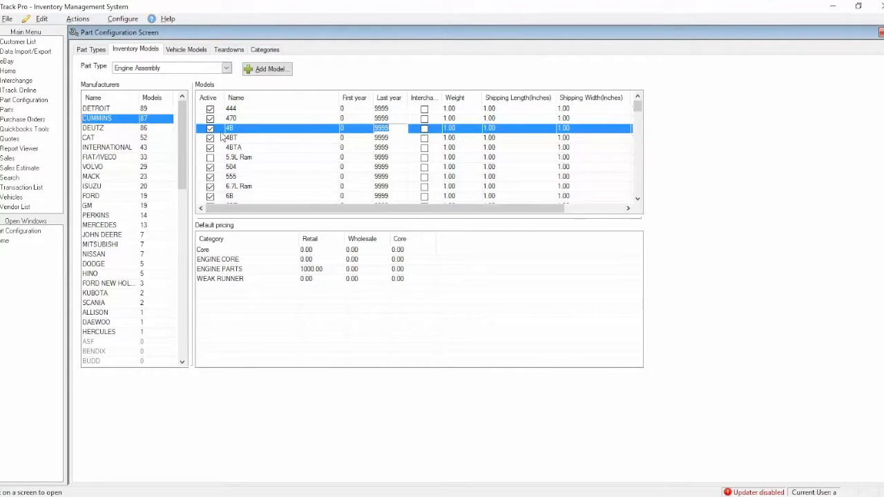
click(210, 129)
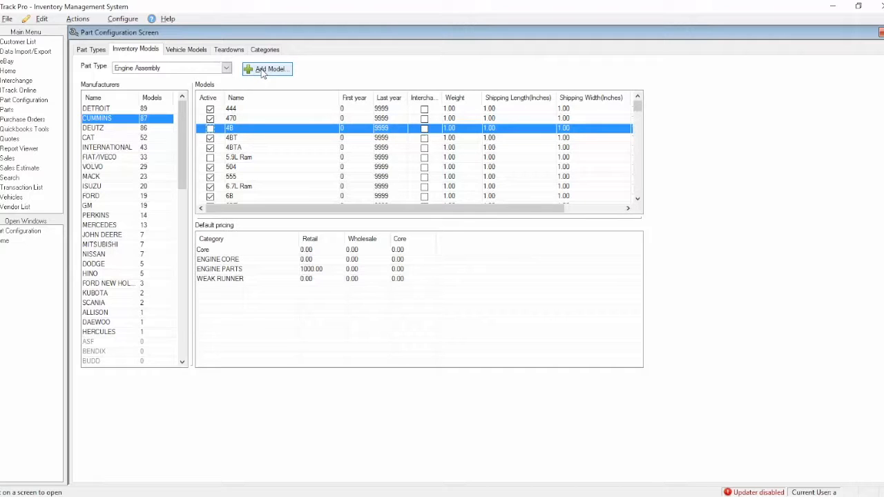
Step: Examine the form for adding a CUMMINS Engine Assembly model and cancel it without adding a model
click(289, 75)
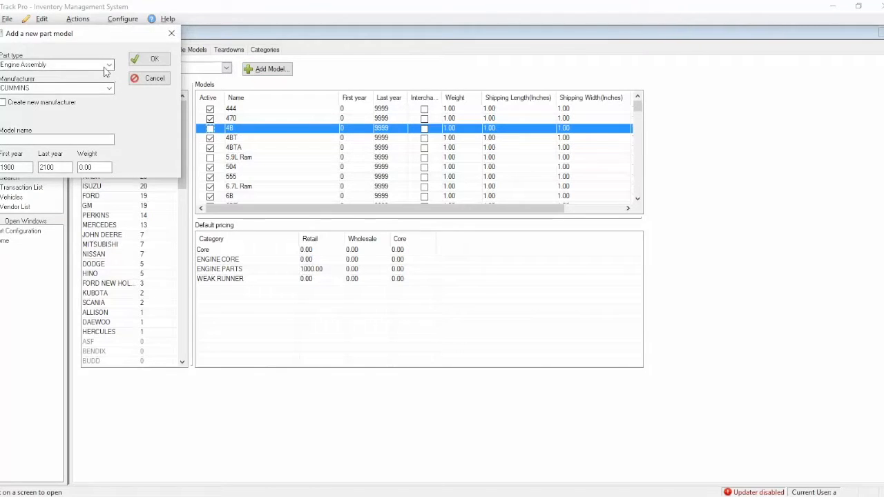
drag(86, 36, 322, 162)
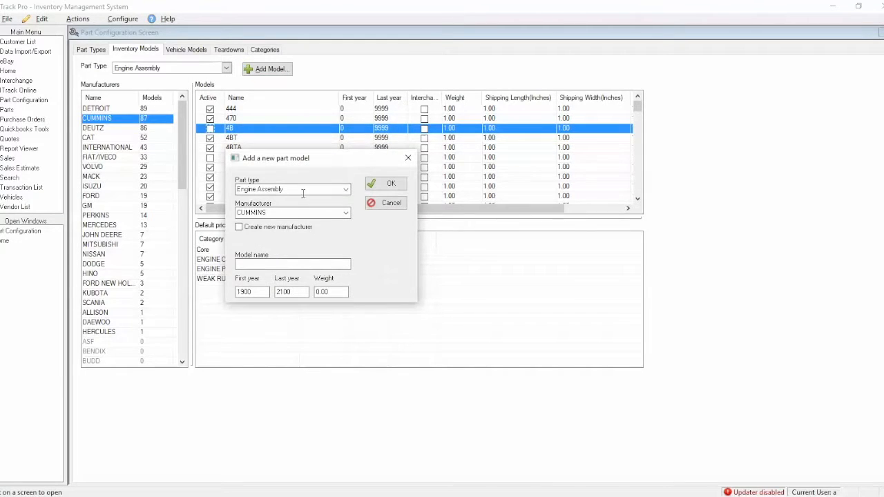
click(290, 262)
click(390, 203)
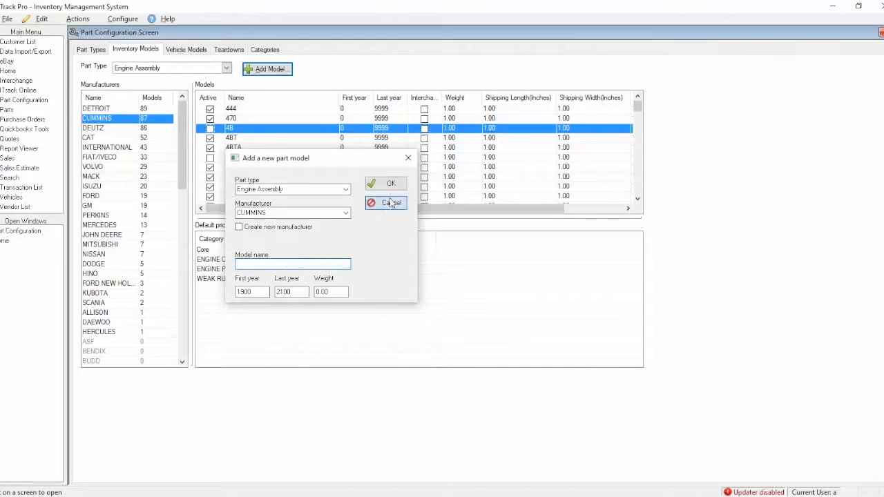
Step: Show the vehicle models configured for the FREIGHTLINER make
click(188, 50)
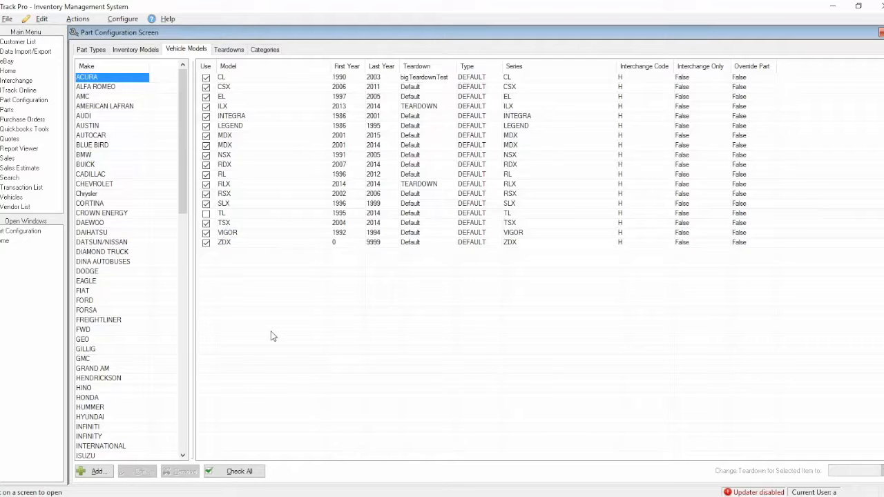
scroll(147, 347, down, 9)
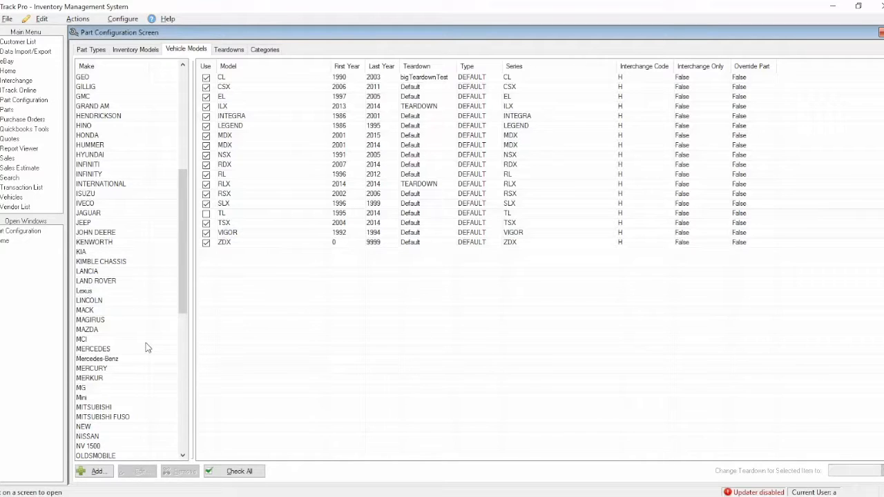
scroll(149, 290, up, 4)
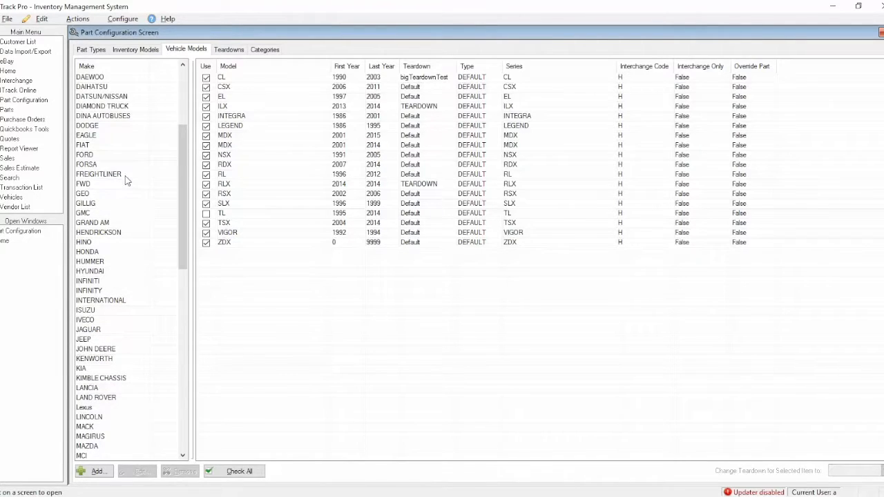
click(111, 175)
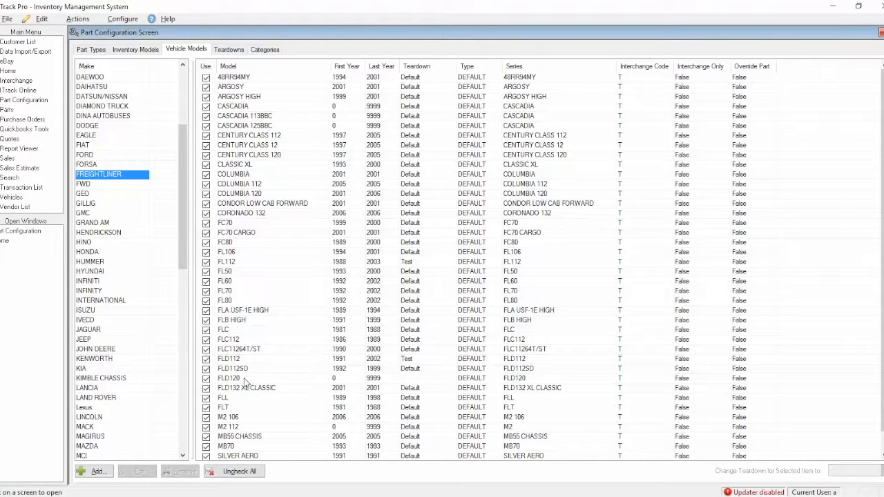
Step: Toggle the Use setting of the FREIGHTLINER FLD120 vehicle model off and back on
click(245, 380)
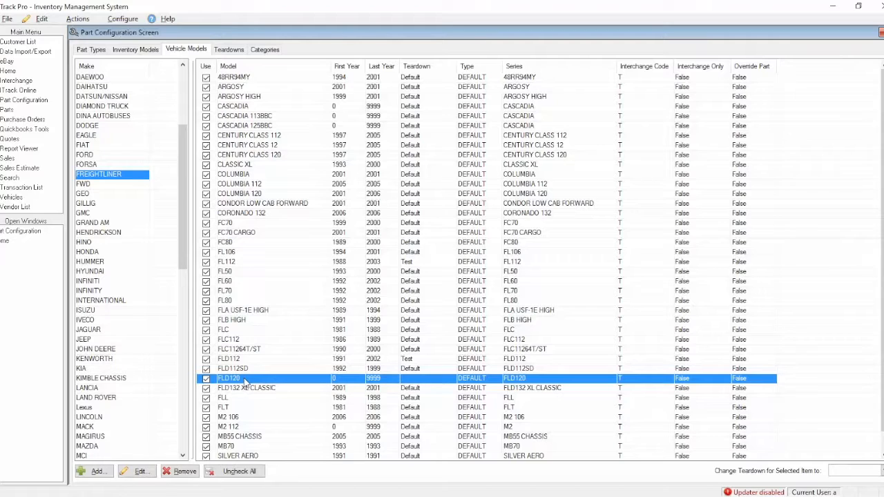
click(206, 379)
click(206, 378)
Step: Review the FLD120 model's make, series, year, teardown and type fields in its edit form and cancel without changes
double_click(207, 379)
key(Tab)
key(Tab)
key(Tab)
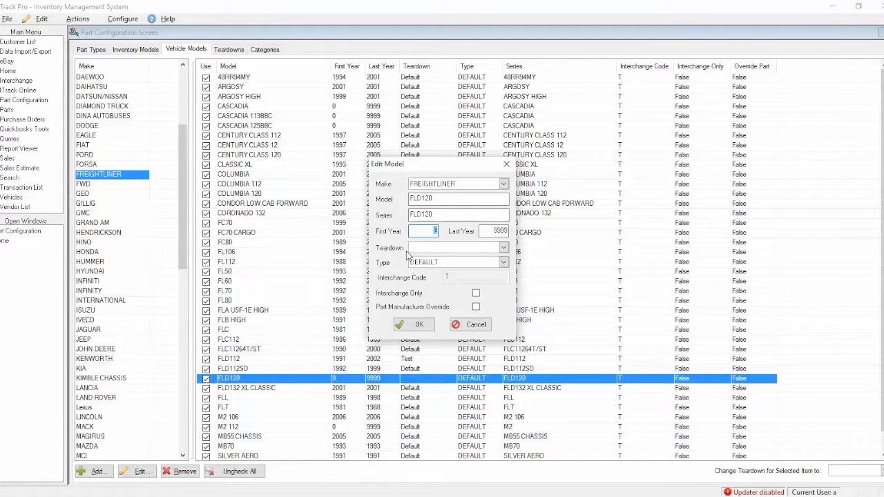
click(477, 325)
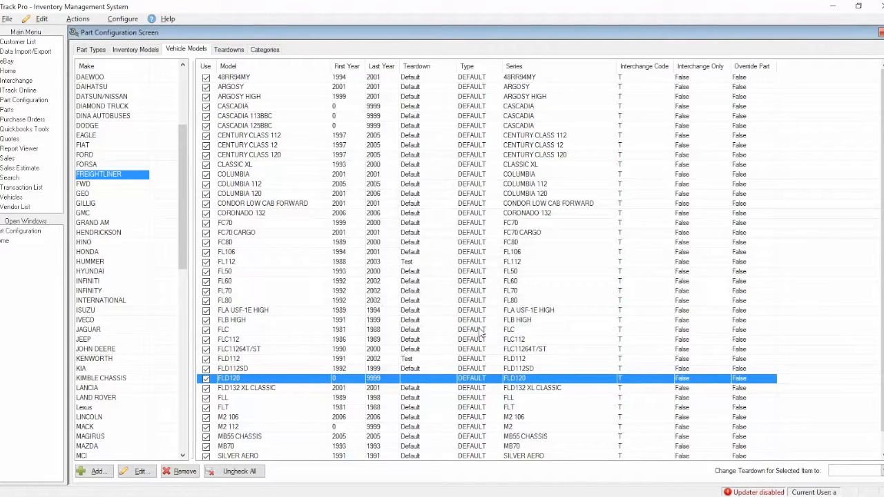
Step: Examine the form for adding a new FREIGHTLINER vehicle model and cancel it without adding one
click(97, 472)
click(452, 198)
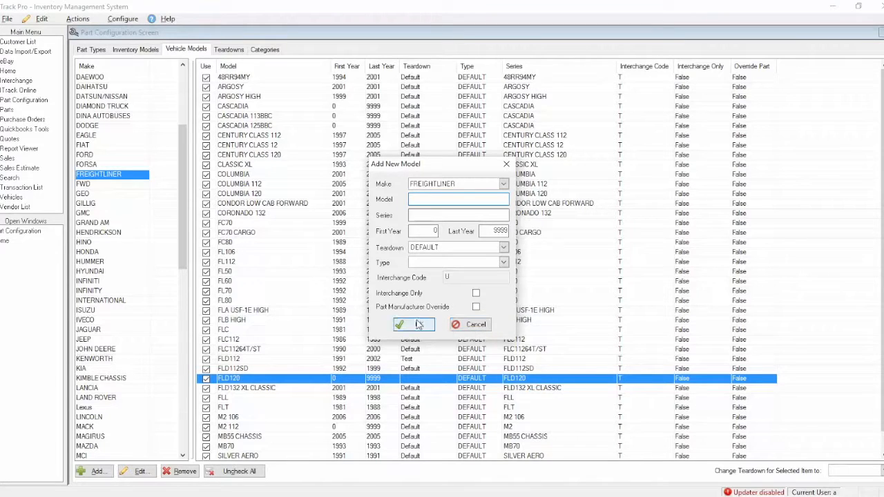
click(468, 327)
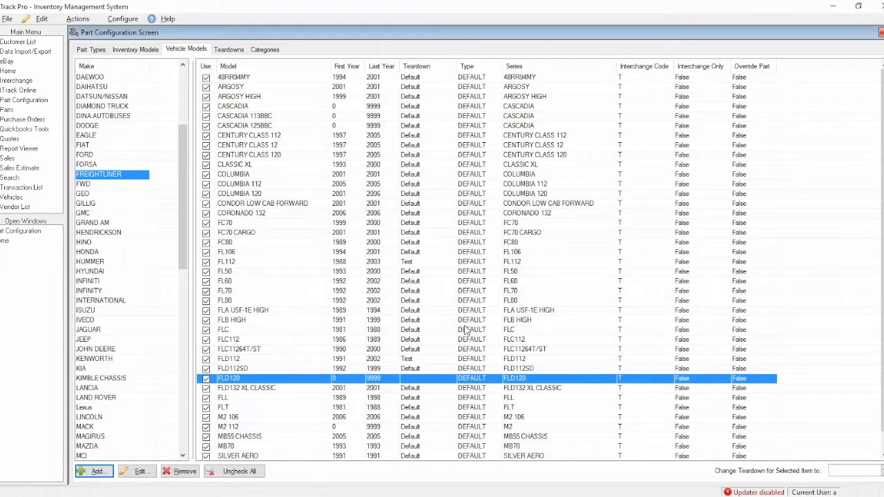
Step: Fill in the new teardown form with the name "My New Teardown", keeping it based off Active Part Types, and discard it
click(222, 49)
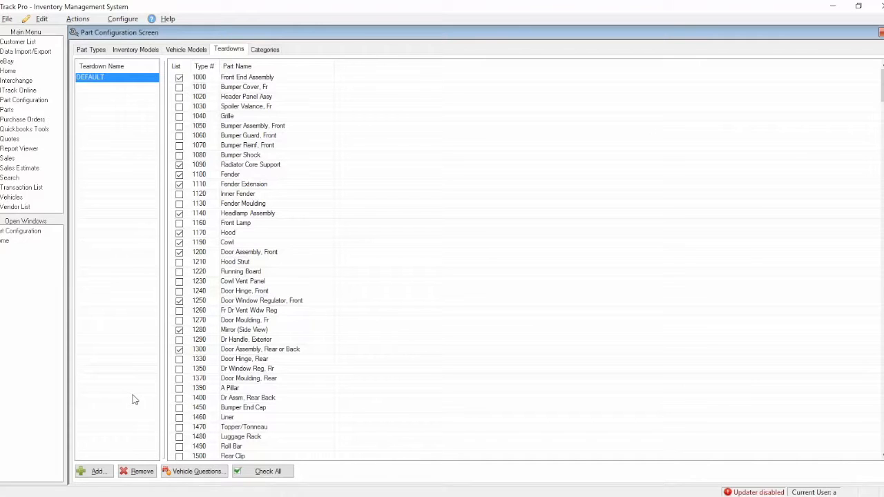
click(94, 472)
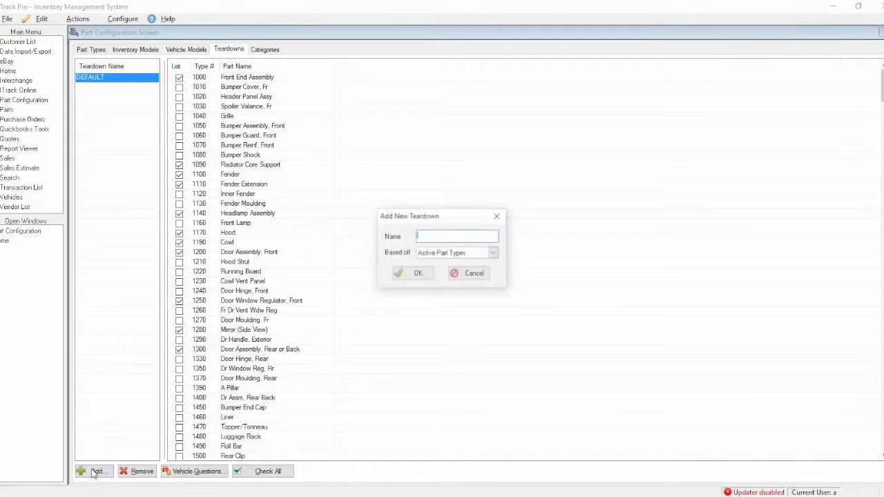
text(My)
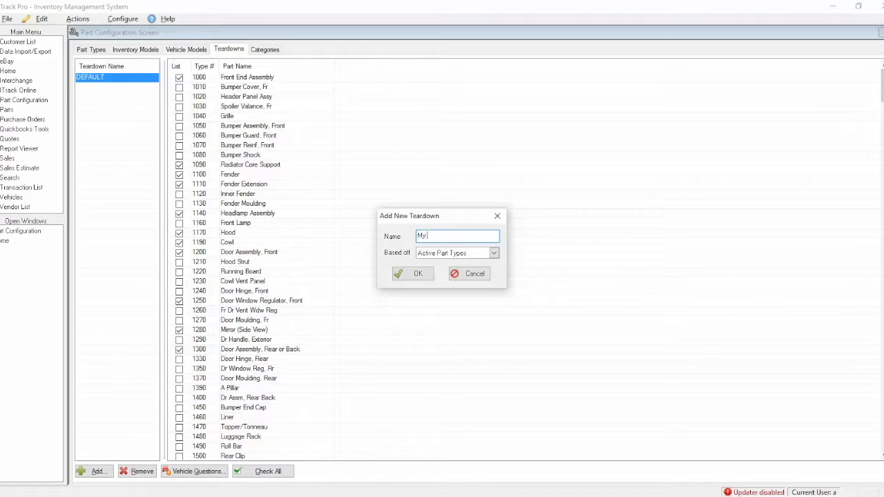
text( New Yeardown)
key(BackSpace)
key(BackSpace)
key(BackSpace)
key(BackSpace)
key(BackSpace)
key(BackSpace)
key(BackSpace)
key(BackSpace)
text(T)
key(BackSpace)
text(Teardown)
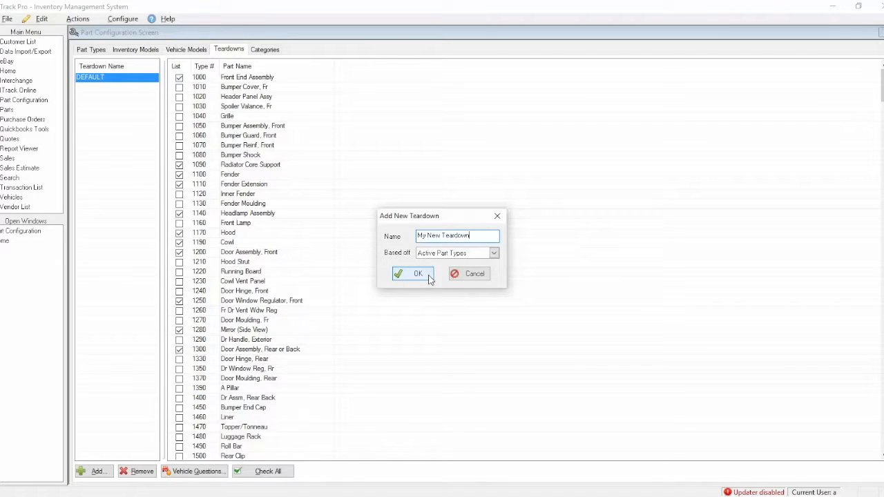
click(461, 275)
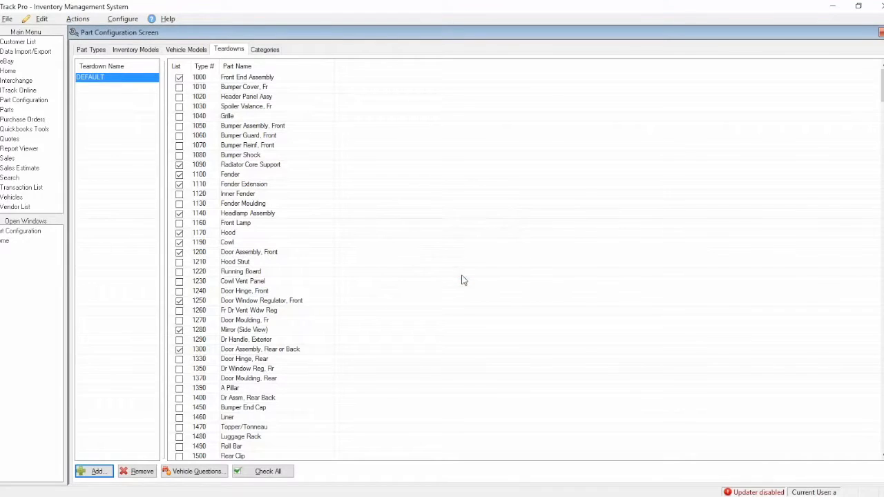
Step: Change the teardown of the FREIGHTLINER FLD112 vehicle model to DEFAULT
click(187, 50)
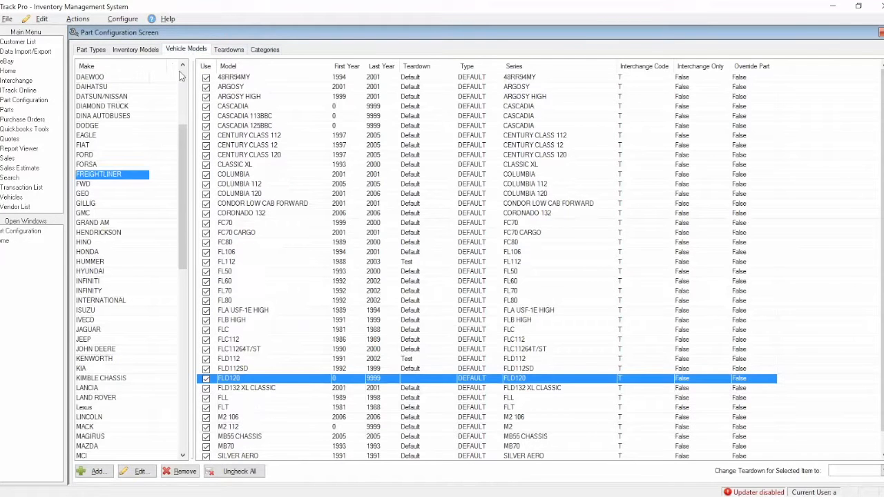
click(239, 359)
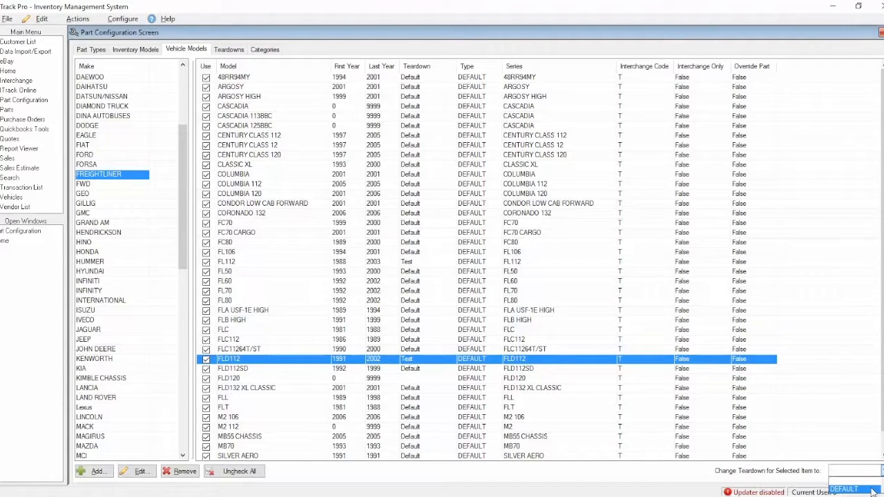
click(853, 489)
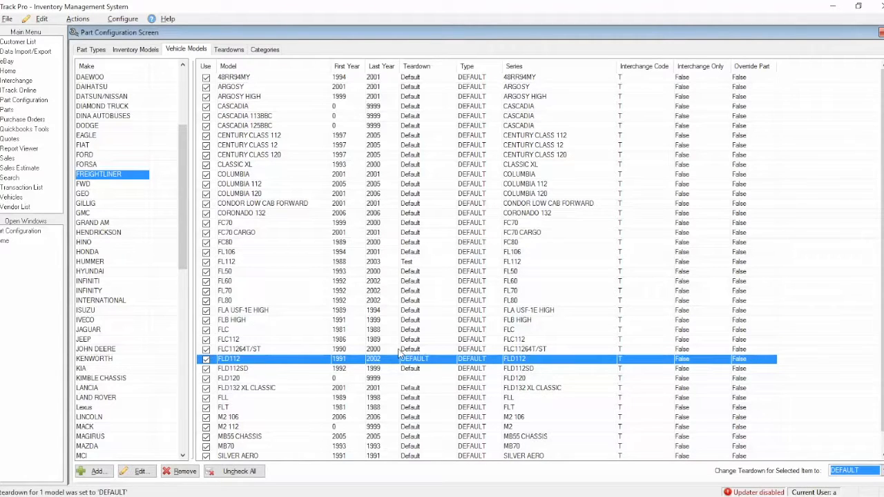
Step: Review the categories assigned to the Front End Assembly, front Bumper Cover, Header Panel Assy and front Spoiler Valance part types
click(230, 52)
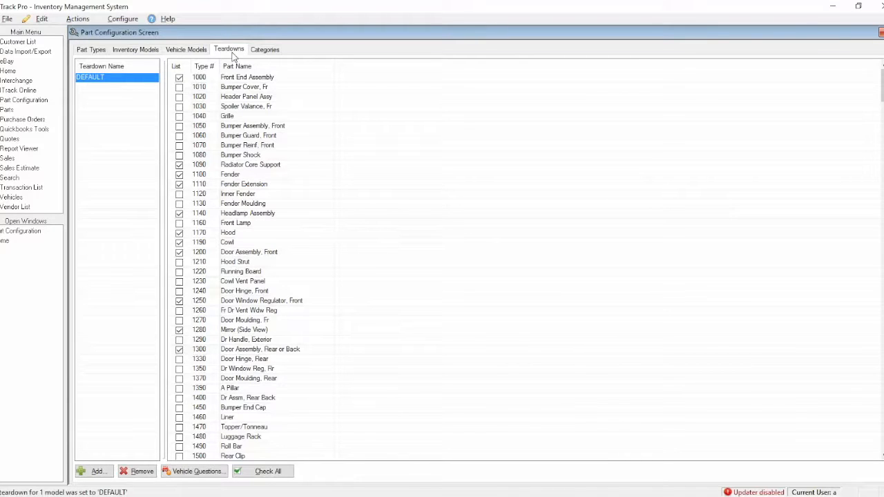
click(272, 52)
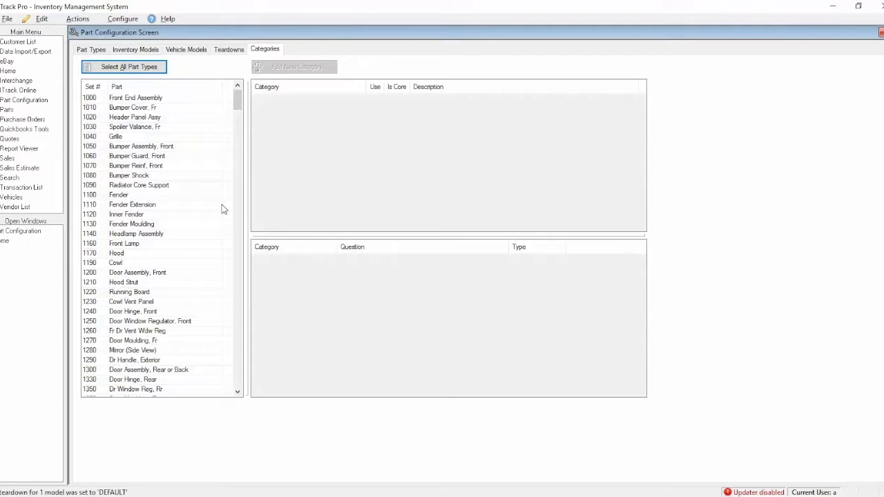
click(140, 100)
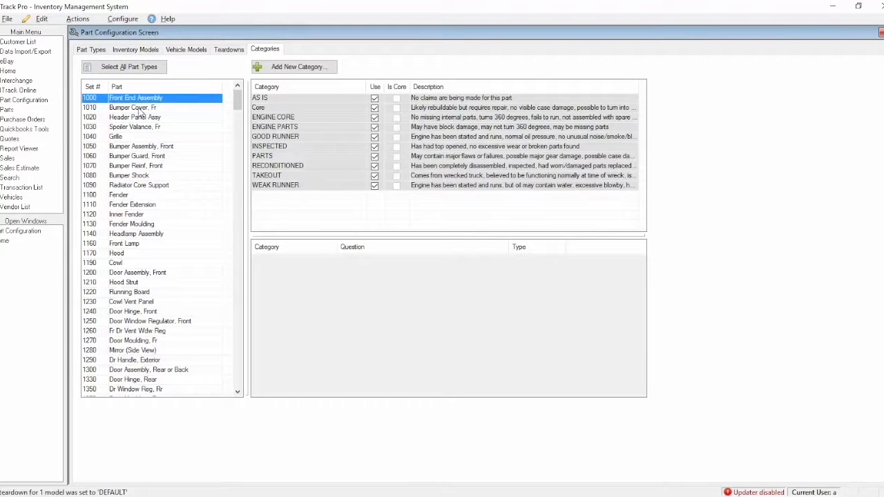
click(140, 109)
click(139, 118)
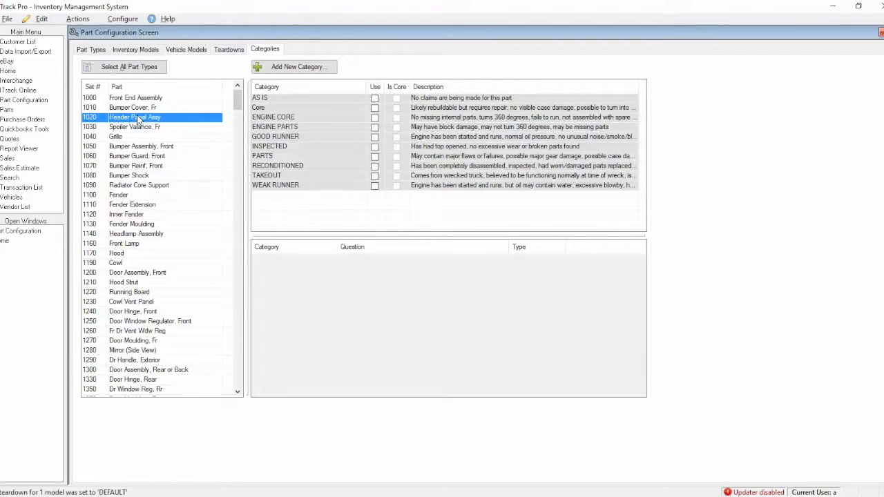
click(138, 128)
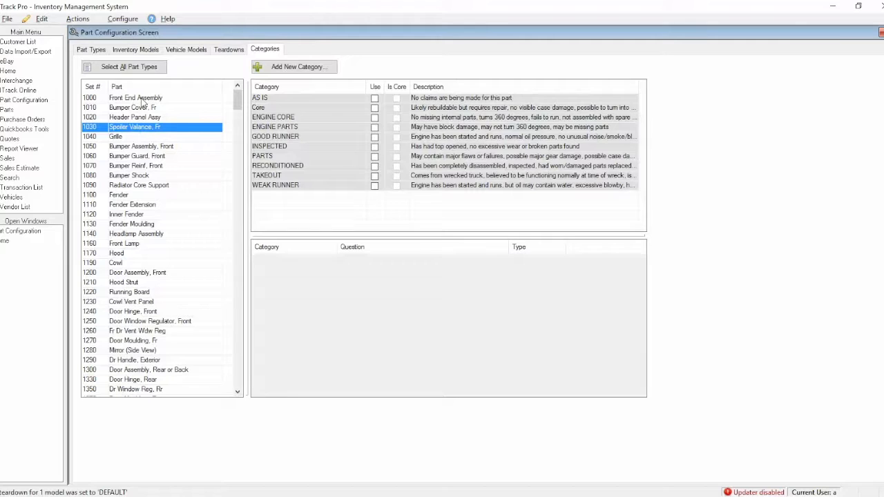
Step: Add a category named "My New Category" with all part types selected, and turn off its Use setting
click(140, 69)
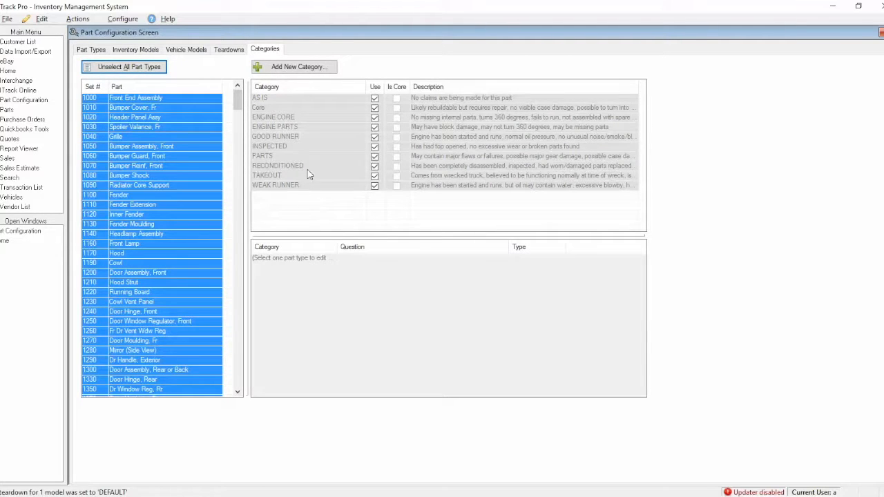
click(302, 67)
text(M)
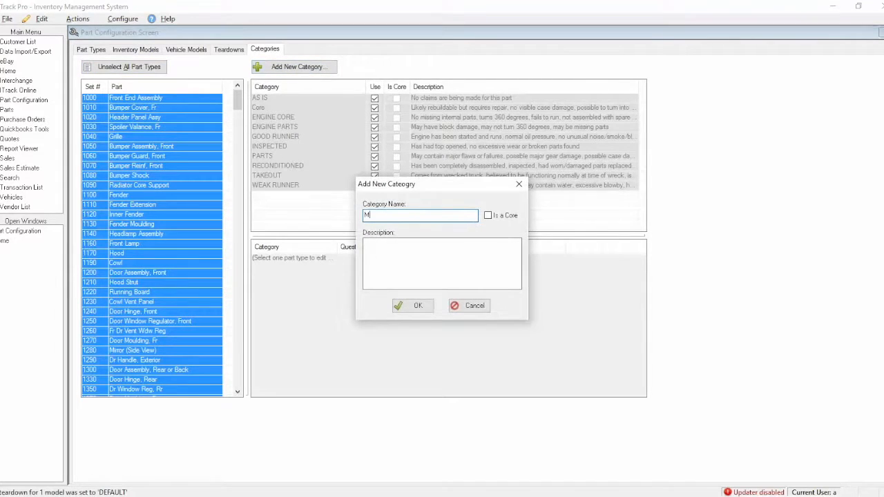
text(y New Category)
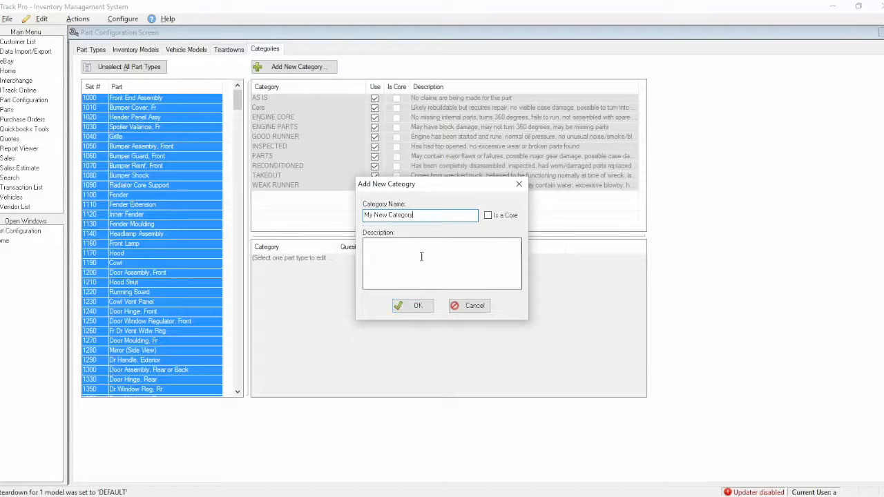
click(417, 308)
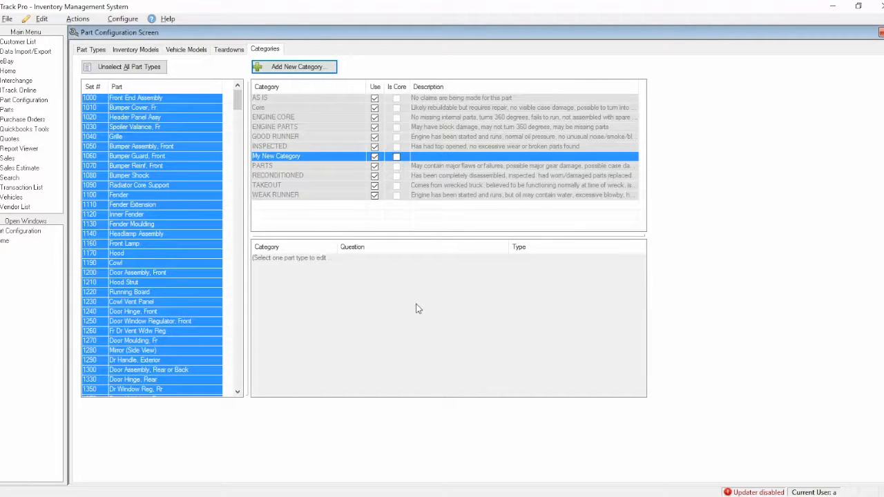
click(374, 158)
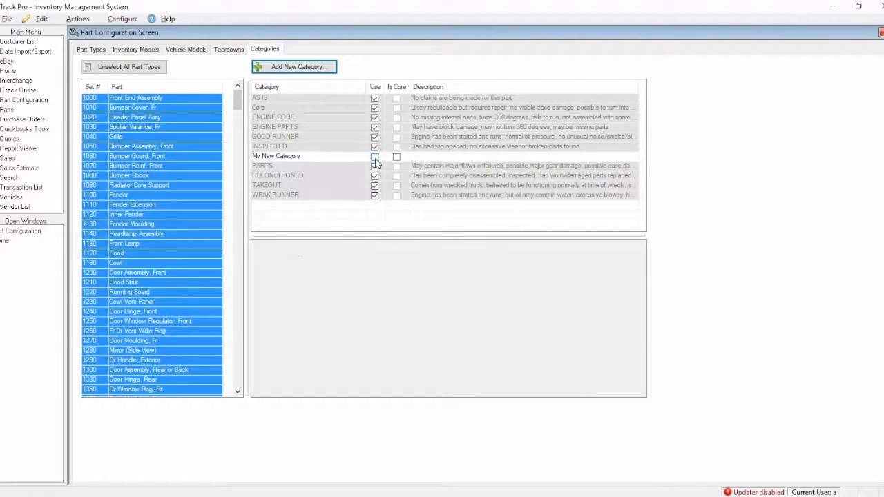